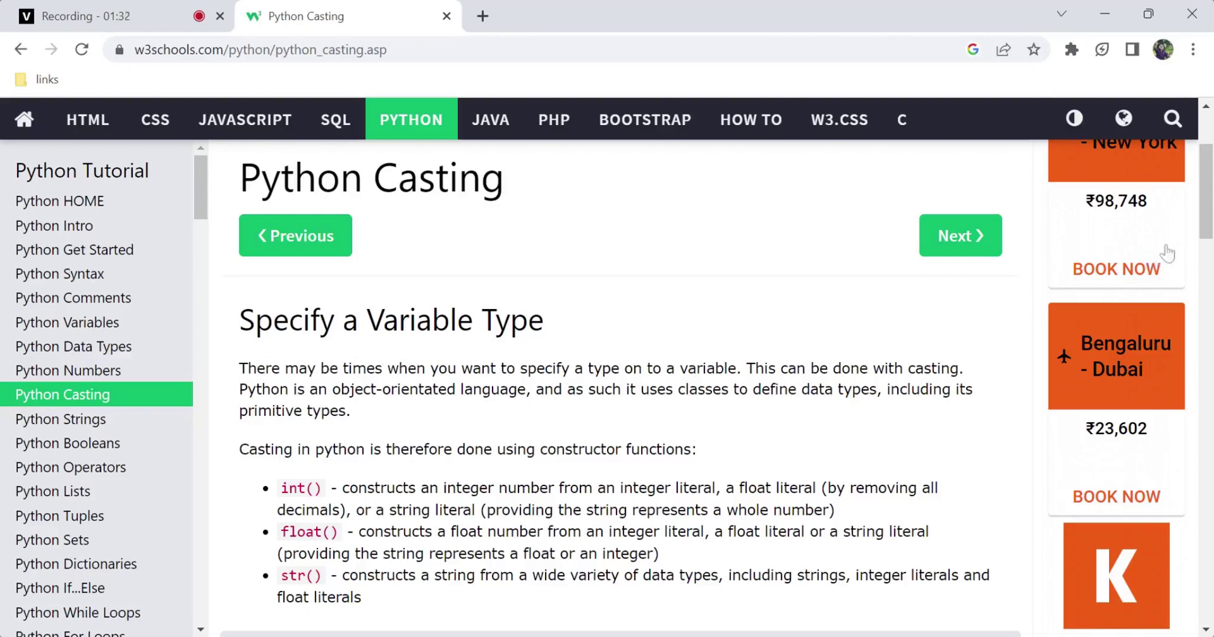
# Step: Scroll the Casting page down to the Integers example using int(1), int(2.8) and int("3")
pyautogui.moveTo(1207, 218); pyautogui.dragTo(1210, 237)
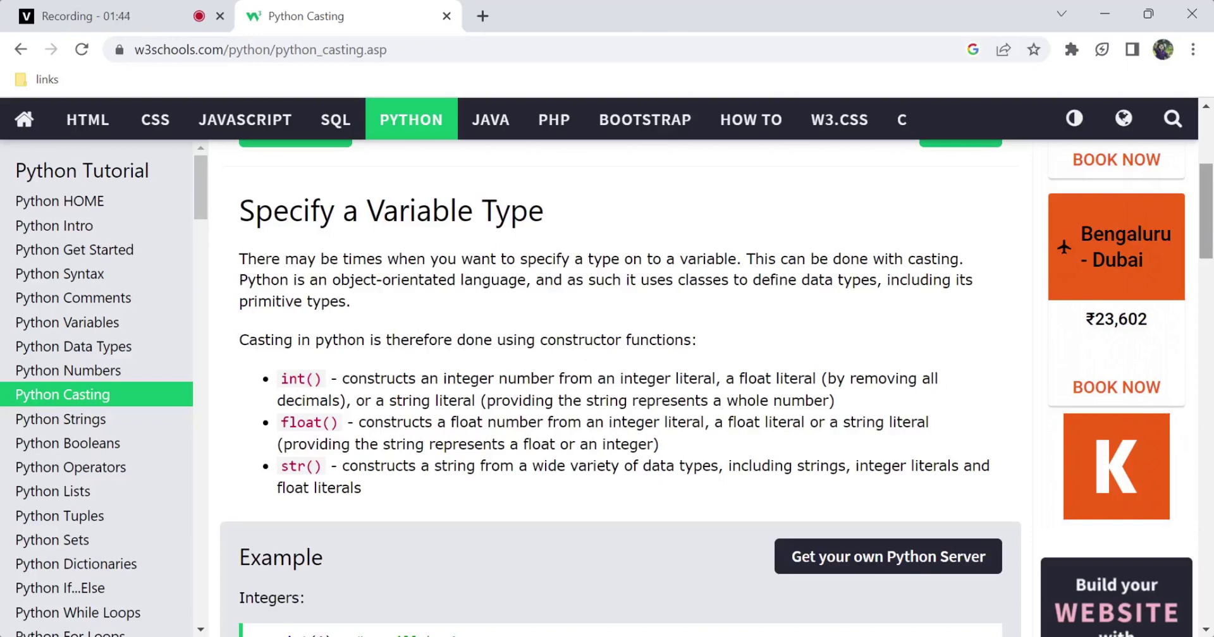
pyautogui.moveTo(1211, 236); pyautogui.dragTo(1211, 244)
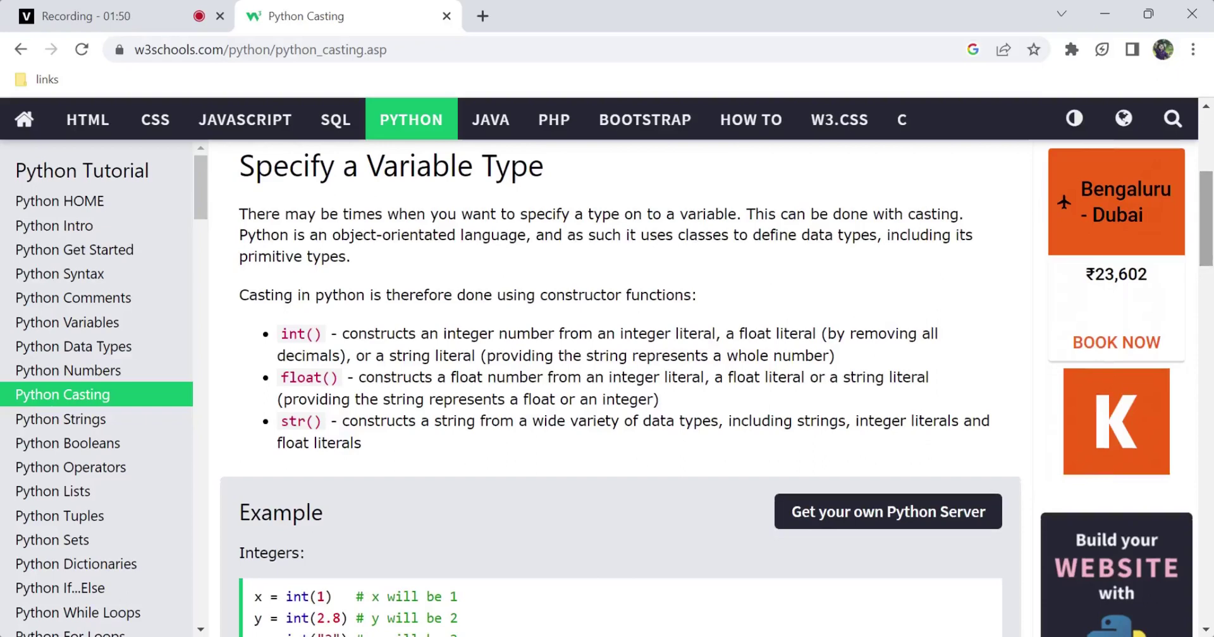
pyautogui.moveTo(1208, 241); pyautogui.dragTo(1208, 248)
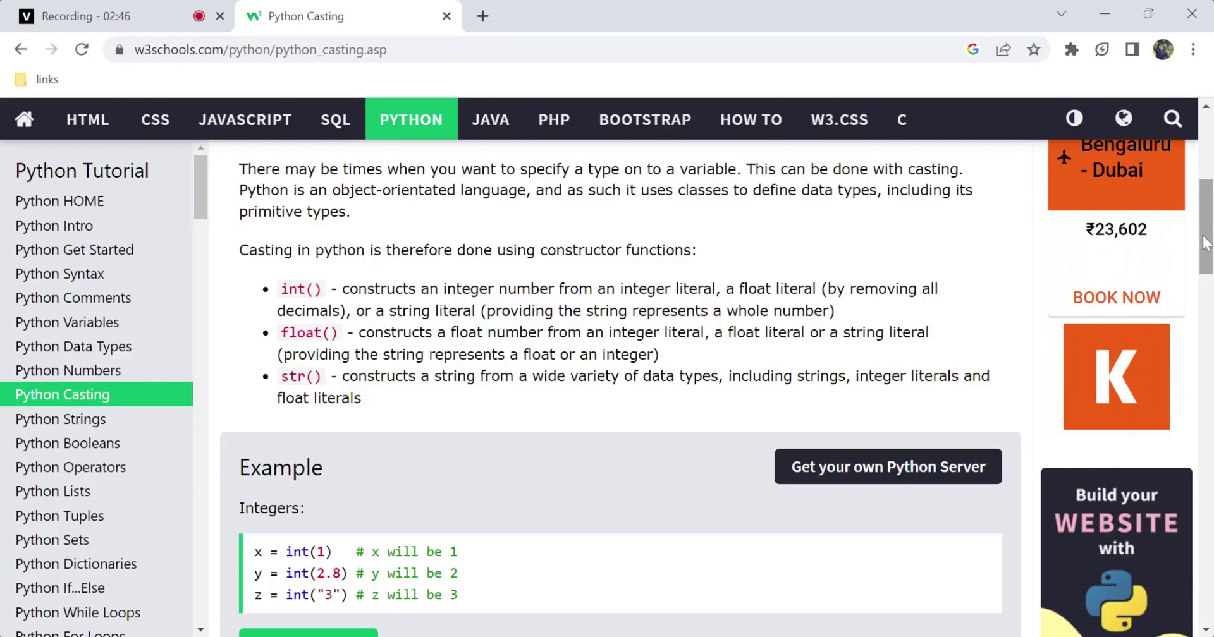
pyautogui.moveTo(1208, 244); pyautogui.dragTo(1208, 293)
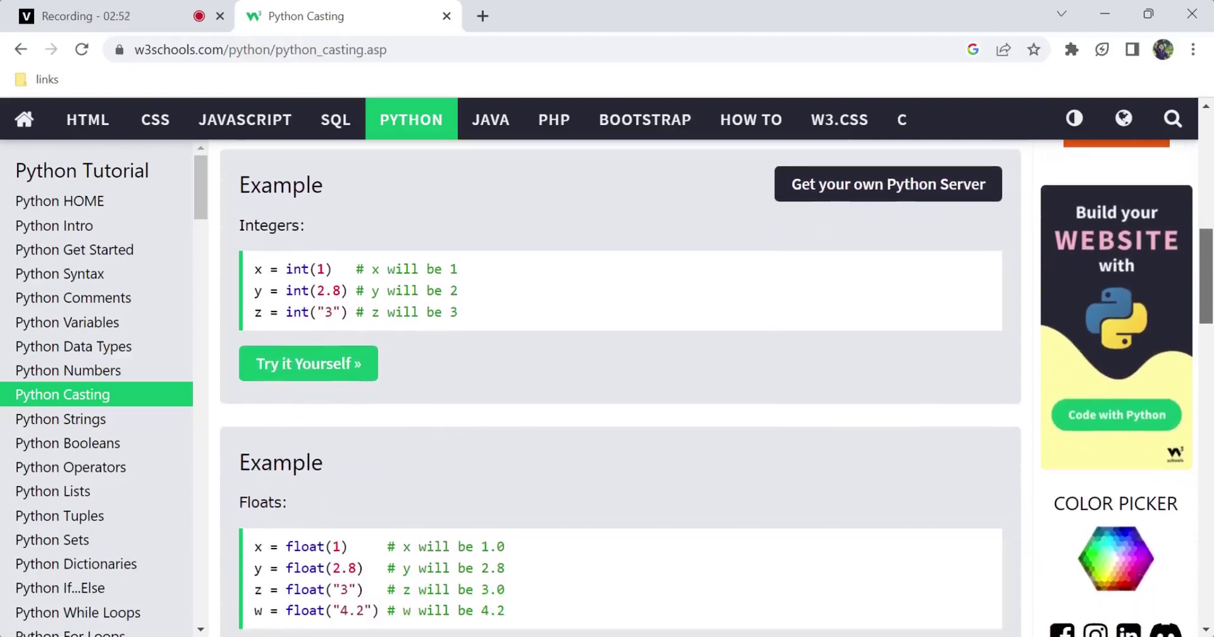
# Step: Run the Integers example in a Tryit Editor tab, then scroll the tutorial to Floats
pyautogui.click(351, 365)
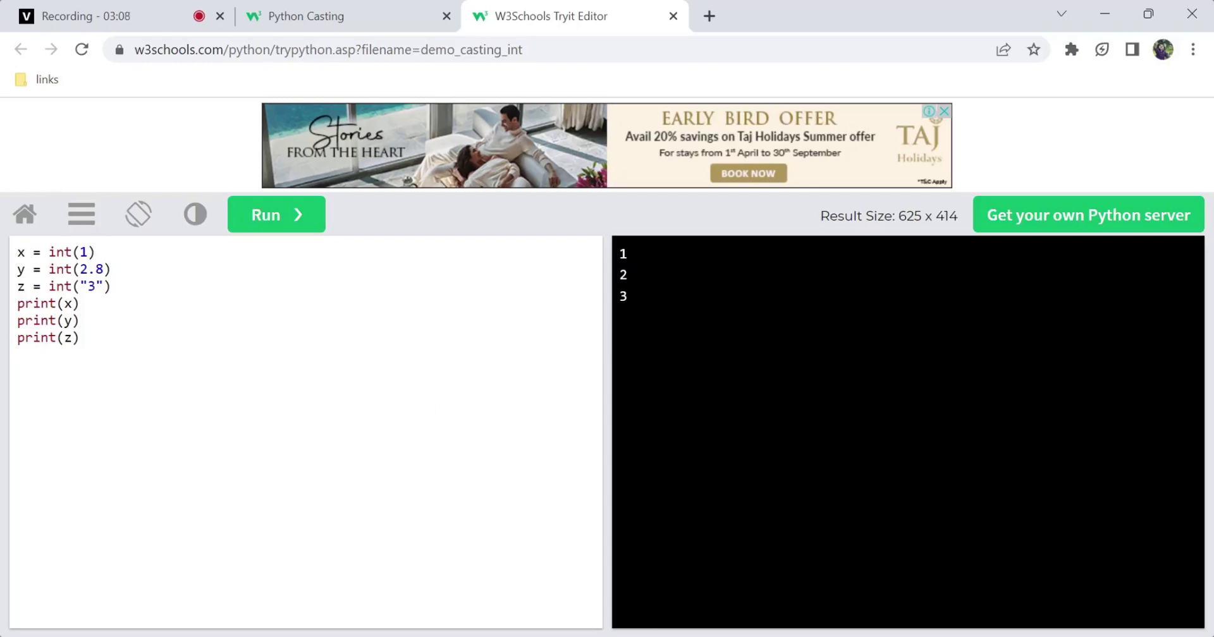
pyautogui.click(407, 11)
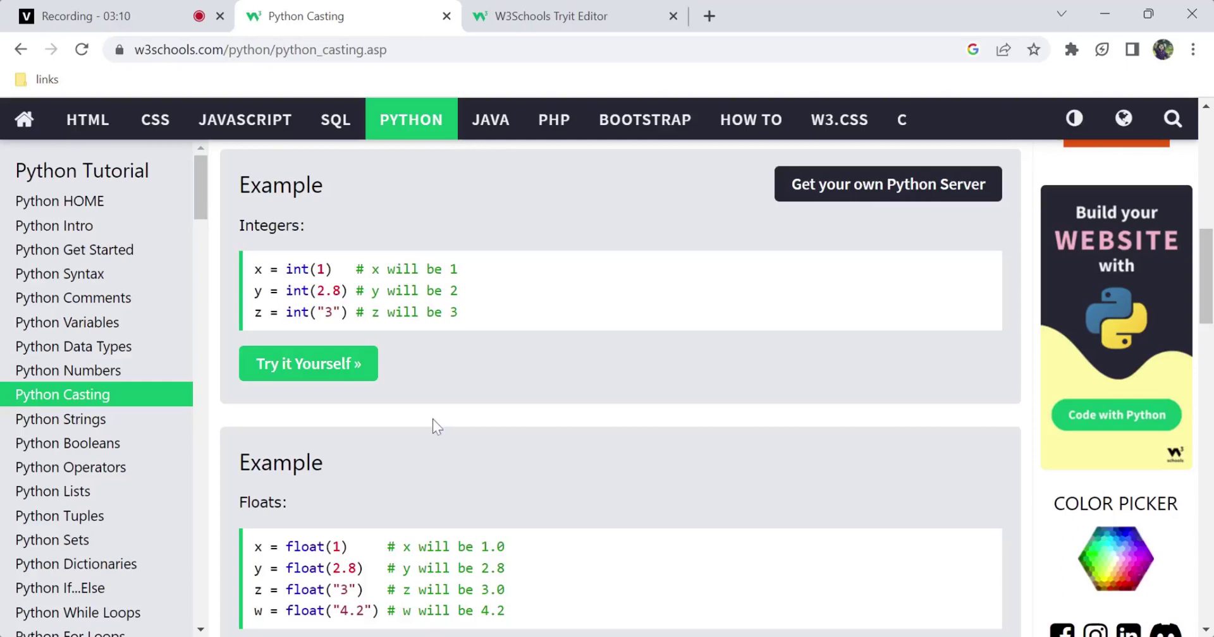
pyautogui.moveTo(1208, 271); pyautogui.dragTo(1208, 305)
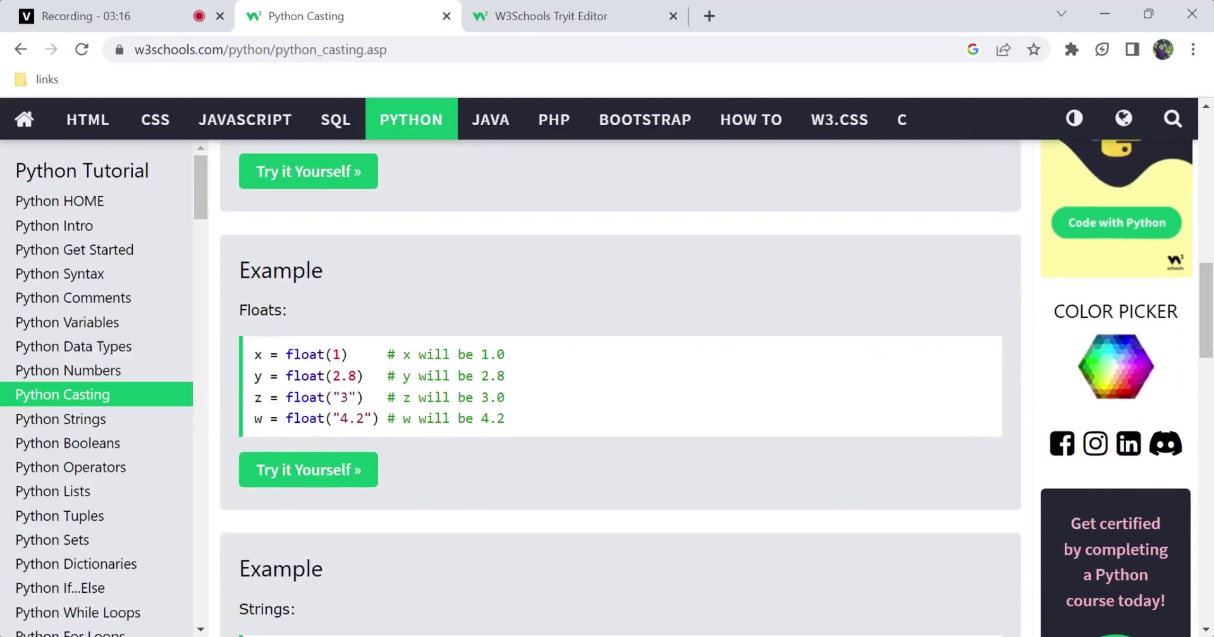
# Step: Open the Floats example in a second Tryit Editor tab, printing 1.0, 2.8, 3.0 and 4.2
pyautogui.click(303, 476)
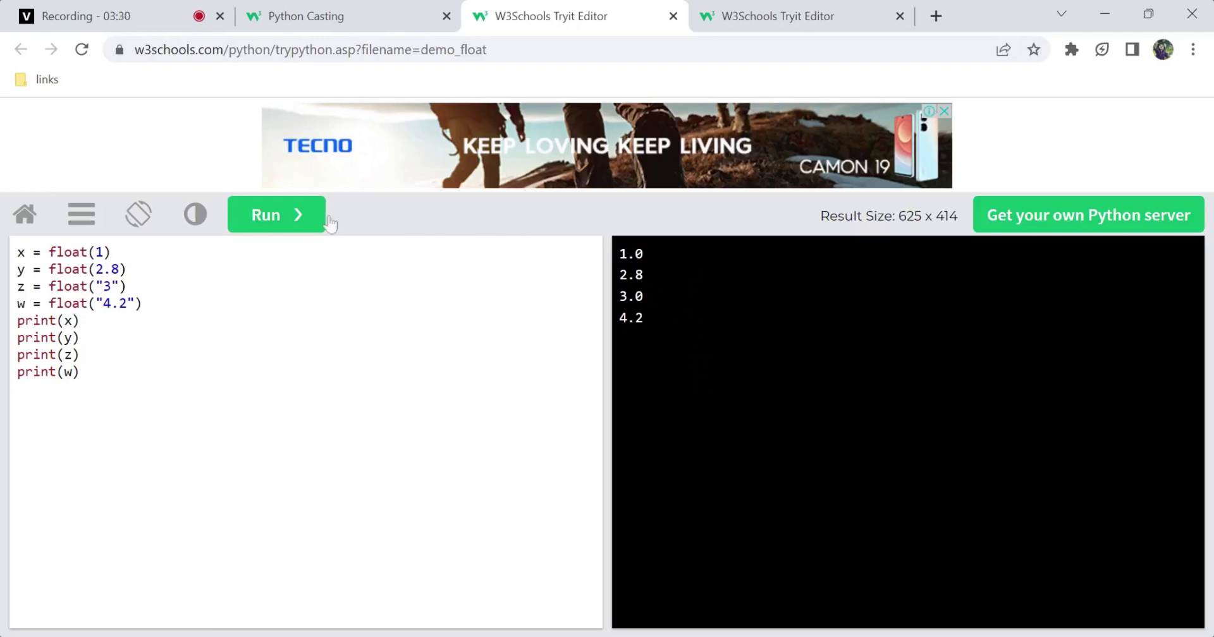
# Step: Run the Strings example (output s1, 2, 3.0) in a third Tryit Editor tab and return
pyautogui.click(417, 12)
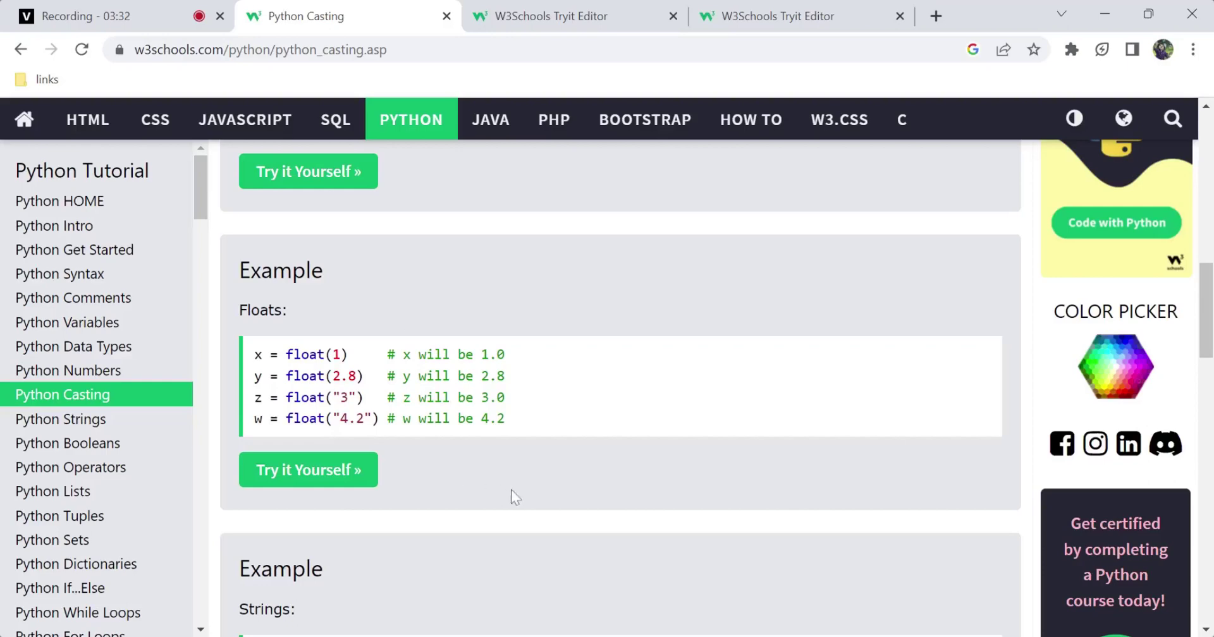
pyautogui.scroll(-3, 511, 490)
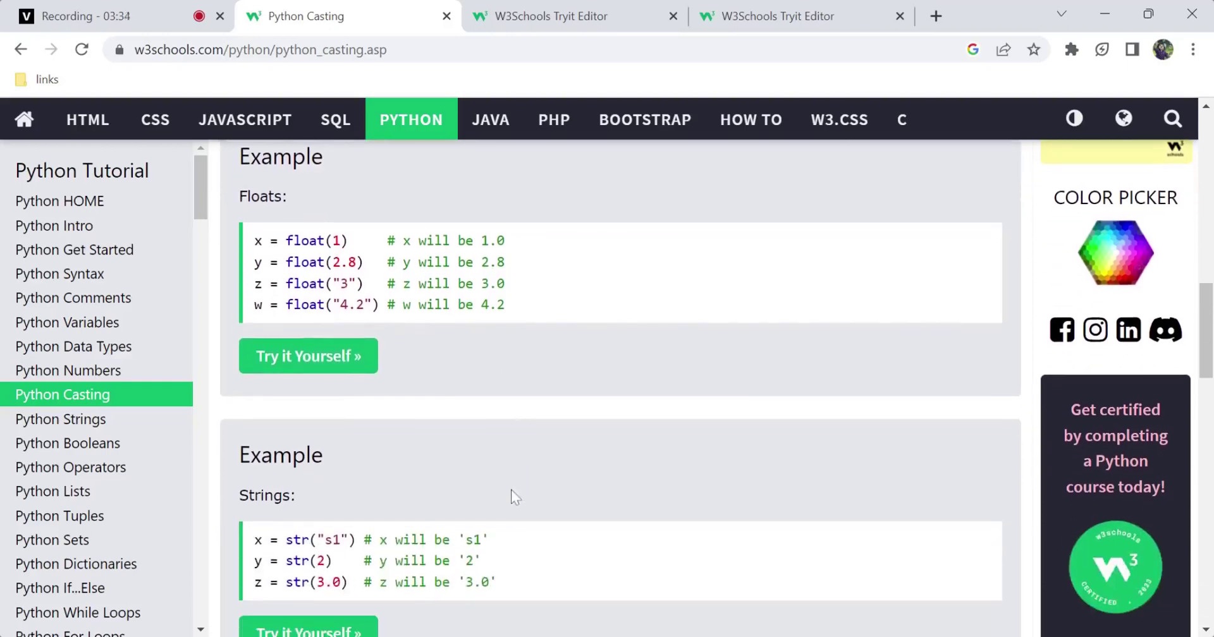
pyautogui.scroll(-2, 511, 490)
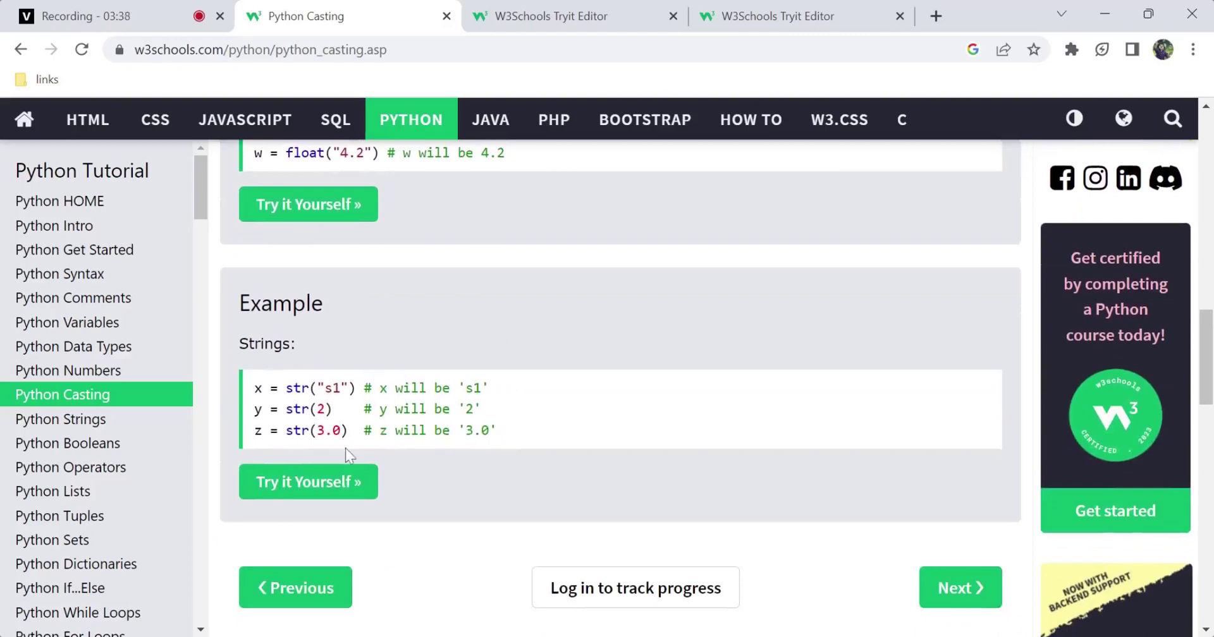
pyautogui.click(324, 482)
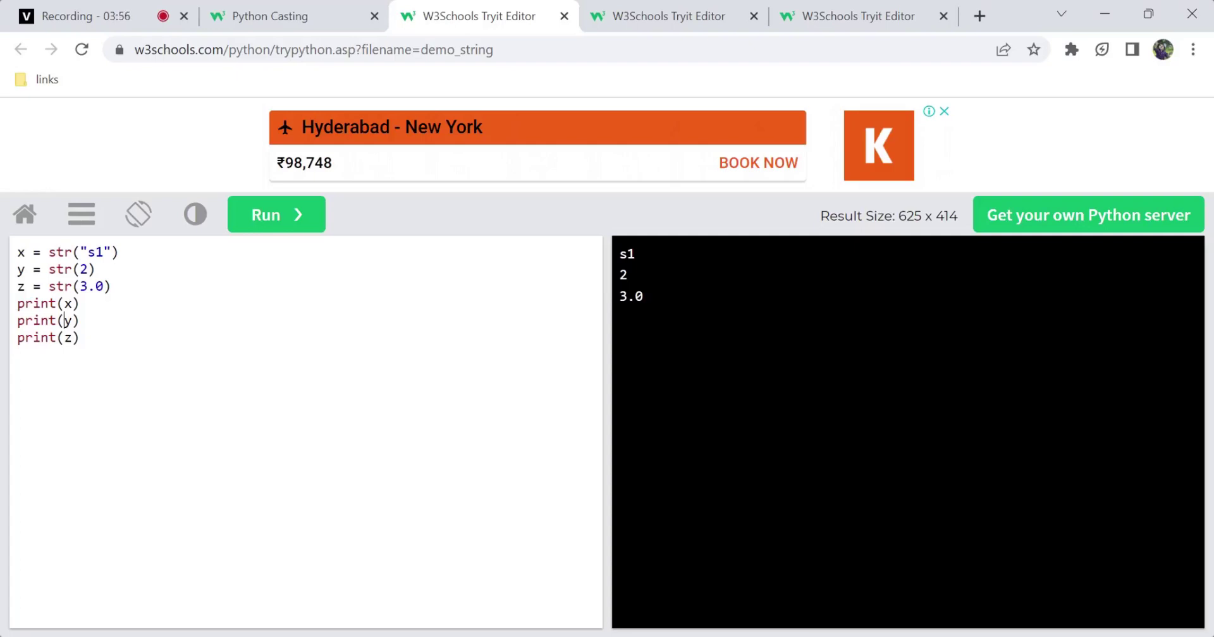
pyautogui.click(223, 14)
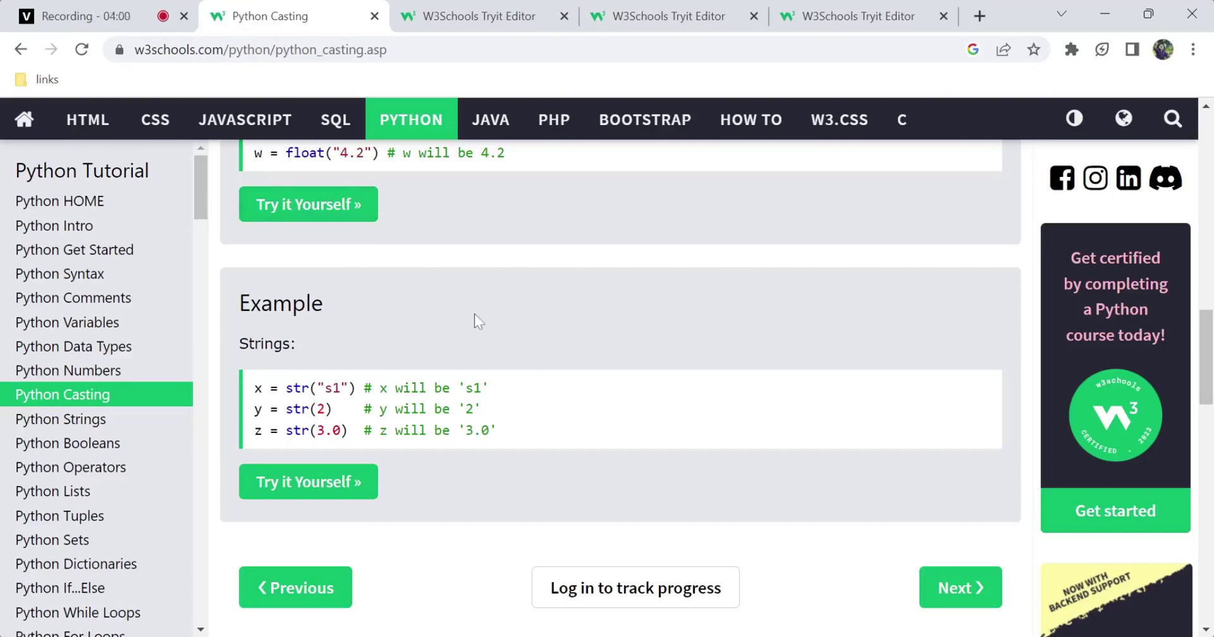
# Step: Scroll back up to the int(), float(), str() constructor descriptions and the Integers example
pyautogui.scroll(-2, 474, 314)
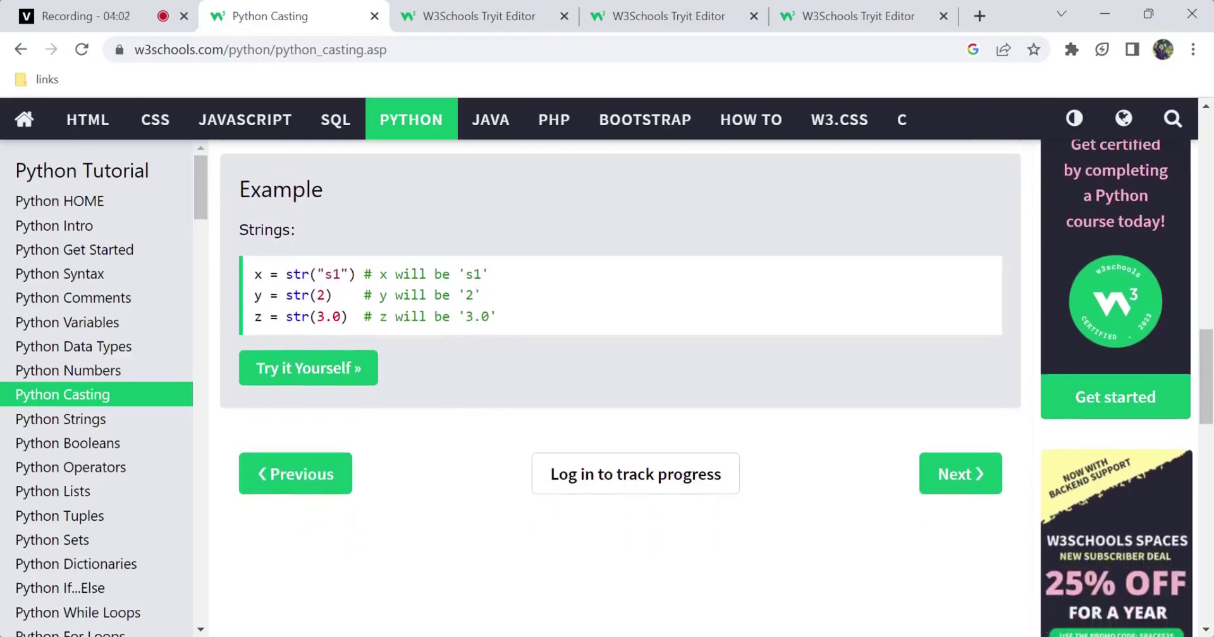
pyautogui.scroll(6, 620, 388)
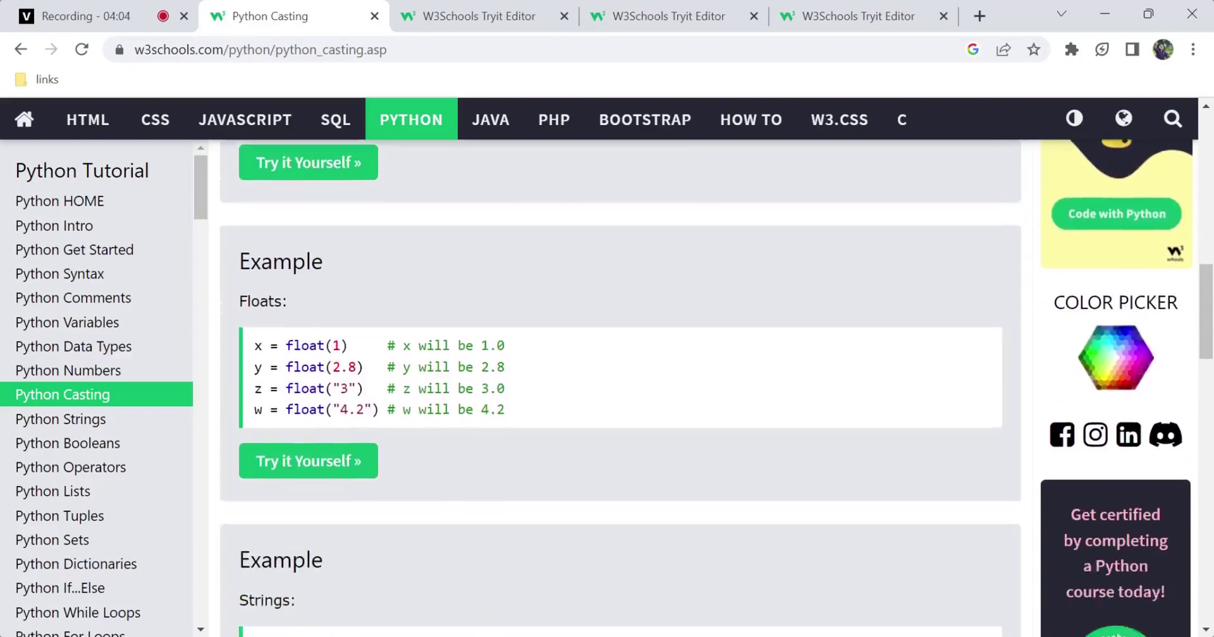
pyautogui.scroll(-5, 620, 388)
pyautogui.scroll(5, 620, 388)
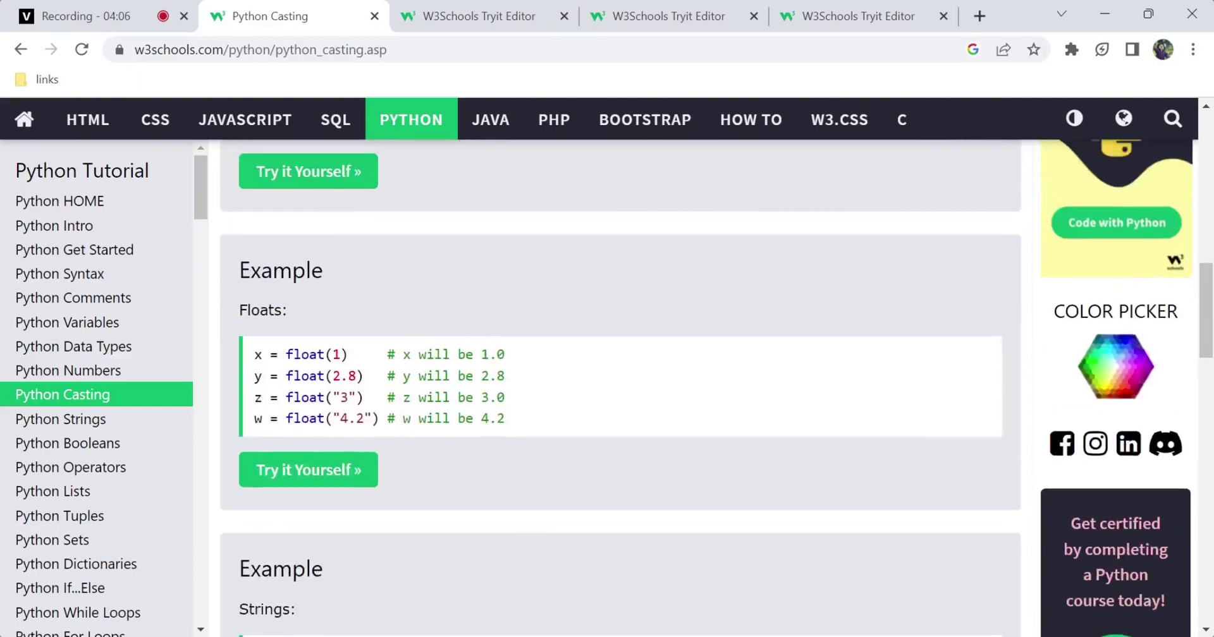
pyautogui.scroll(6, 620, 388)
pyautogui.scroll(1, 620, 388)
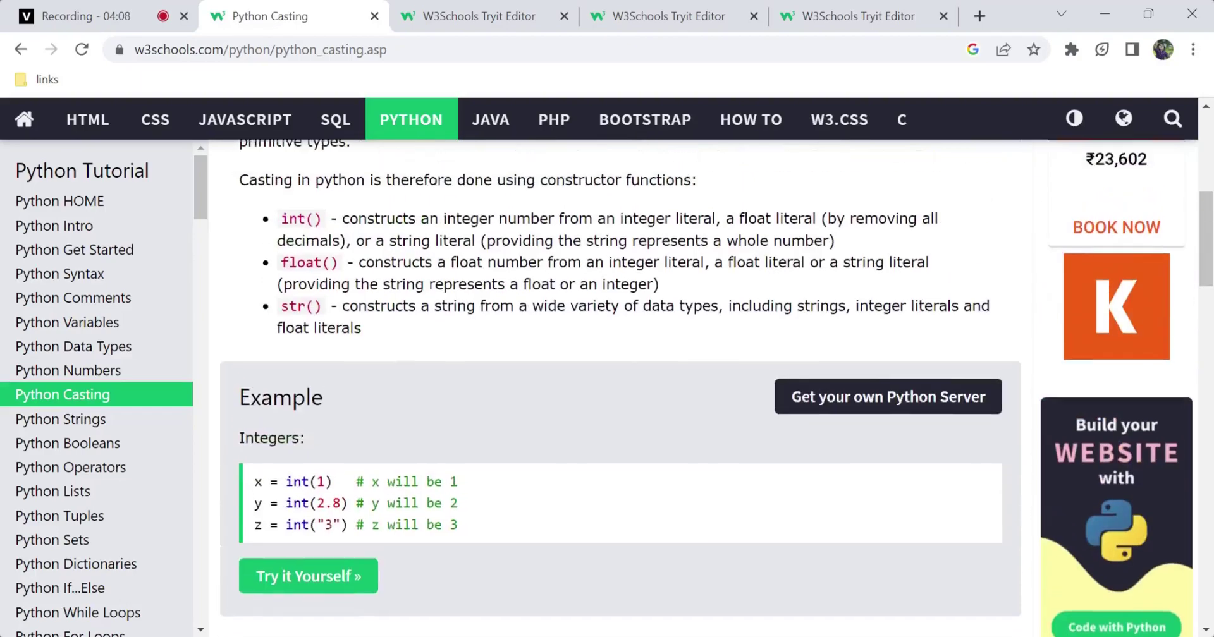
pyautogui.scroll(1, 619, 388)
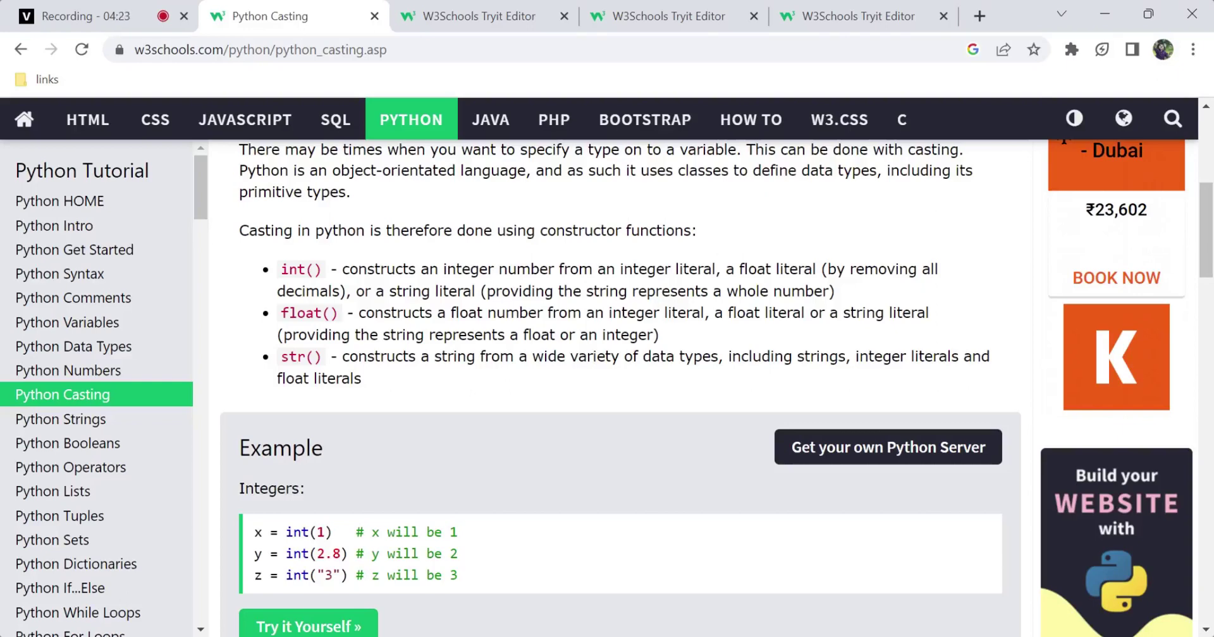
pyautogui.click(512, 14)
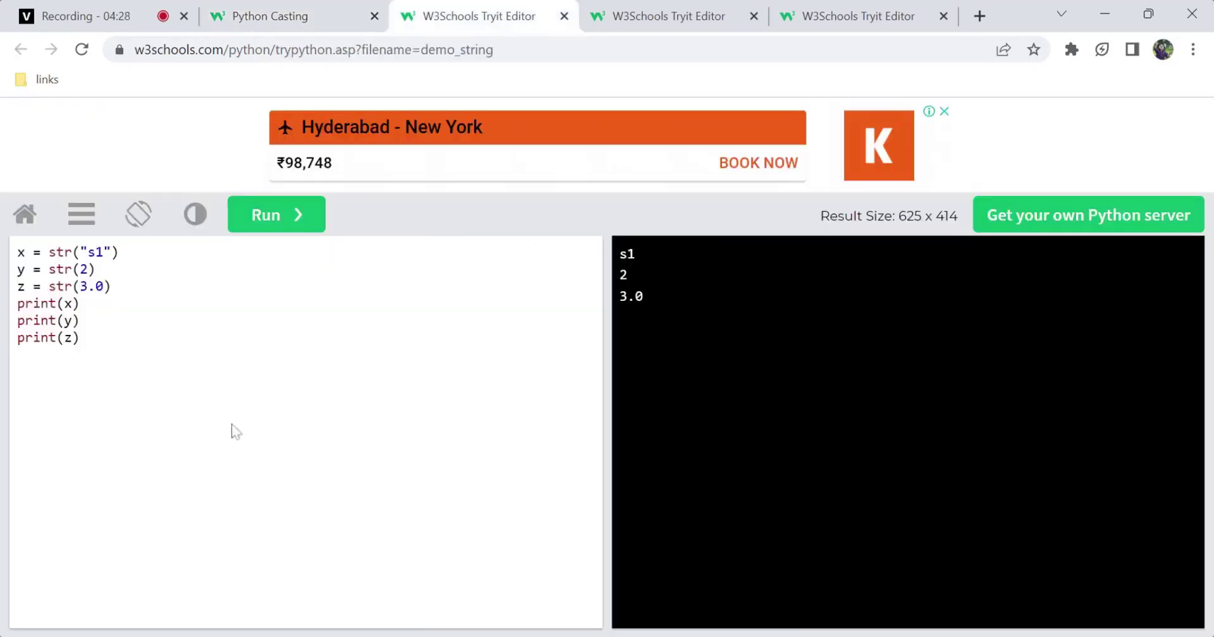
pyautogui.click(757, 8)
pyautogui.click(863, 8)
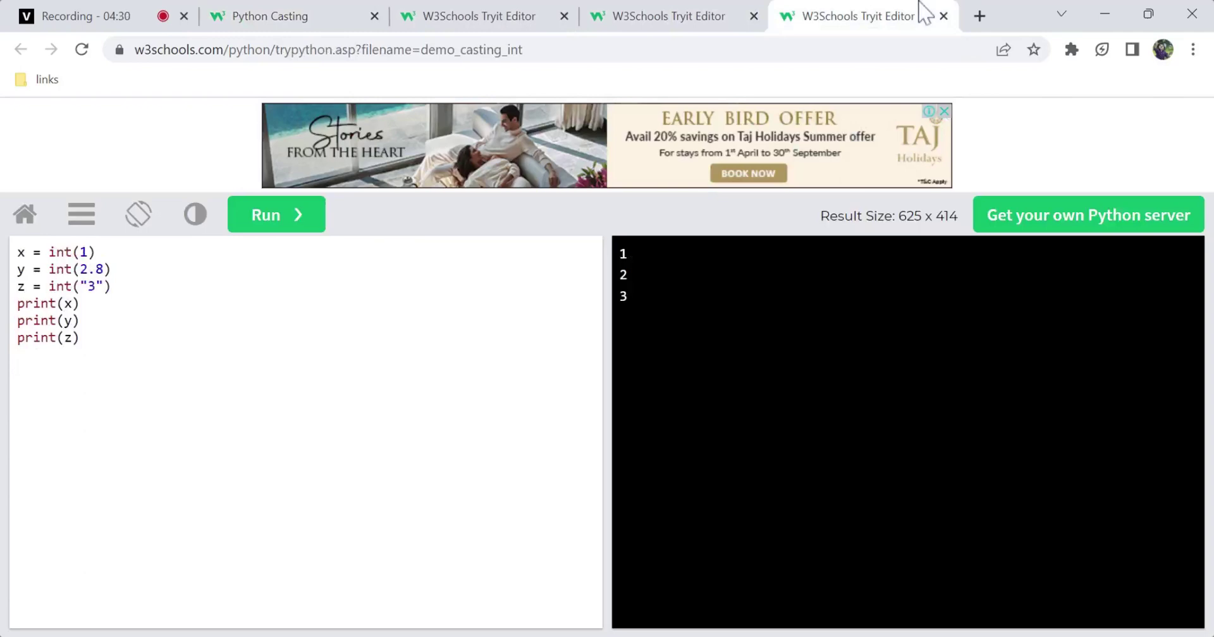
pyautogui.click(625, 9)
pyautogui.click(462, 10)
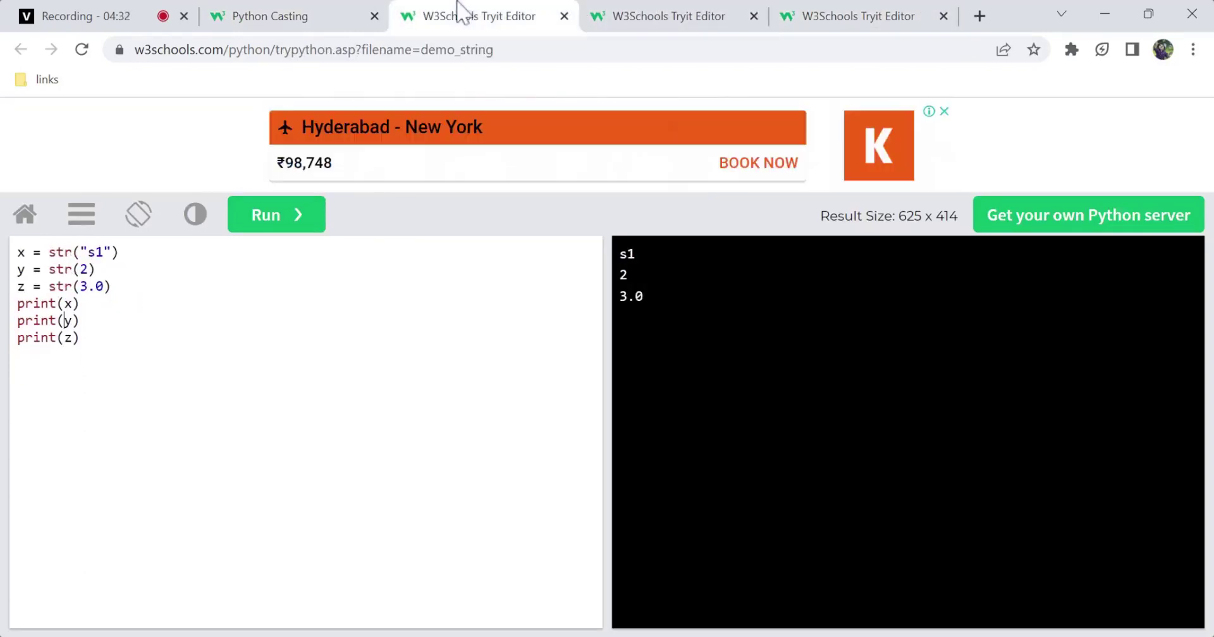
pyautogui.click(303, 9)
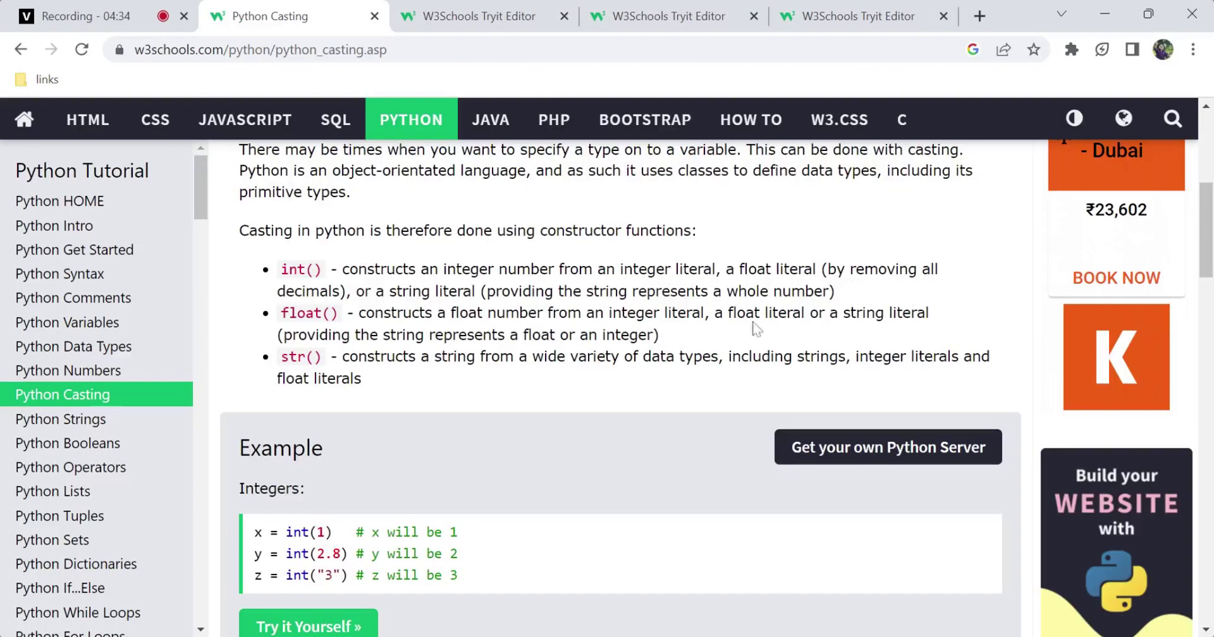
# Step: Scroll up to the Python Casting title and the Specify a Variable Type section
pyautogui.scroll(-12, 1208, 240)
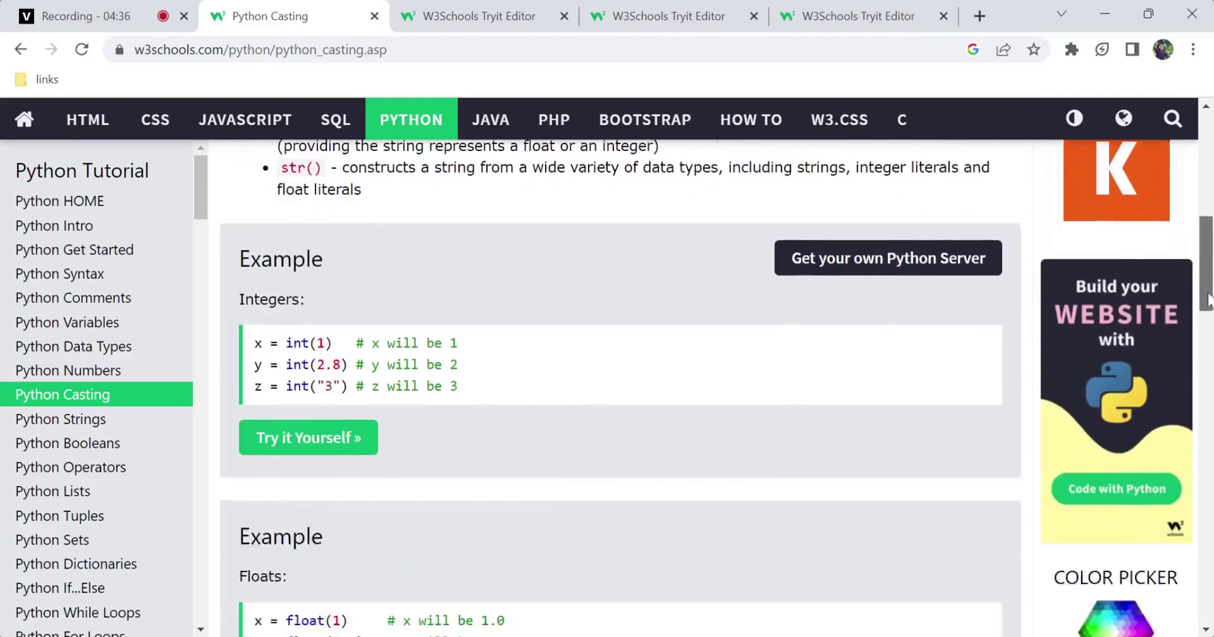
pyautogui.scroll(18, 1197, 222)
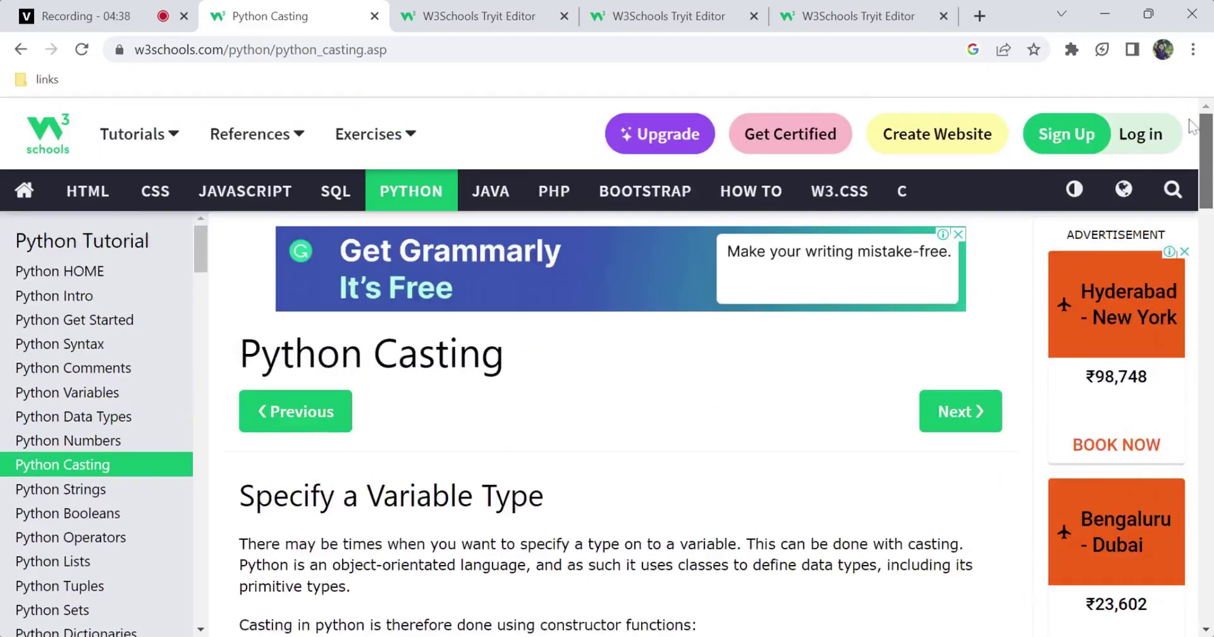
pyautogui.scroll(-4, 1197, 222)
pyautogui.scroll(2, 1197, 221)
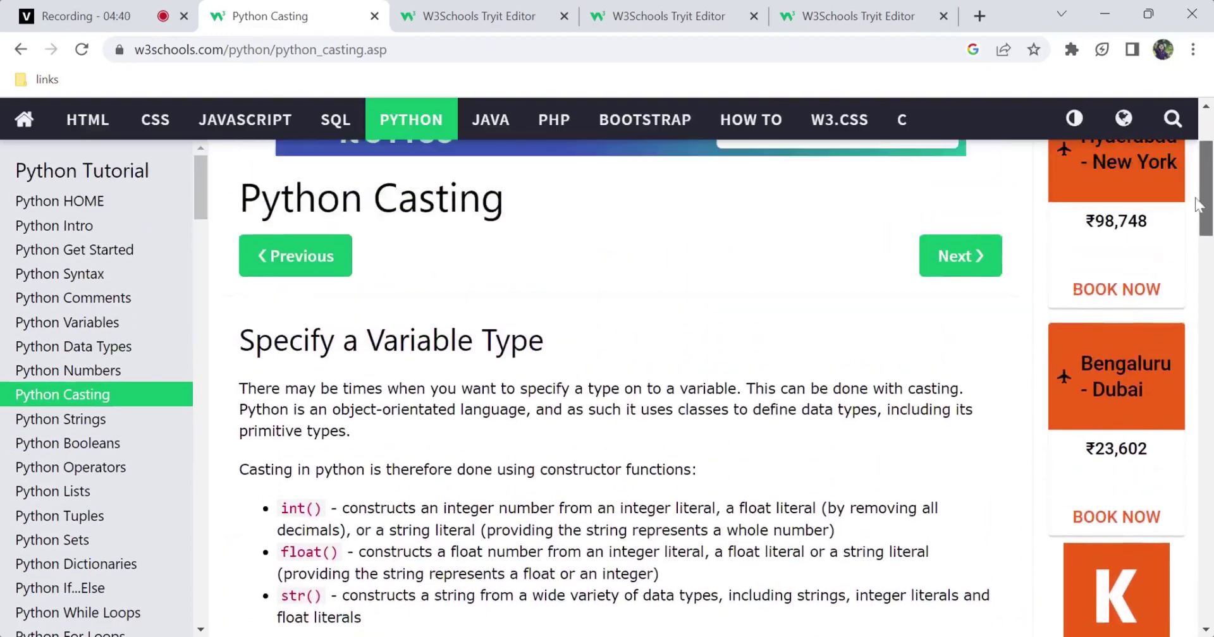